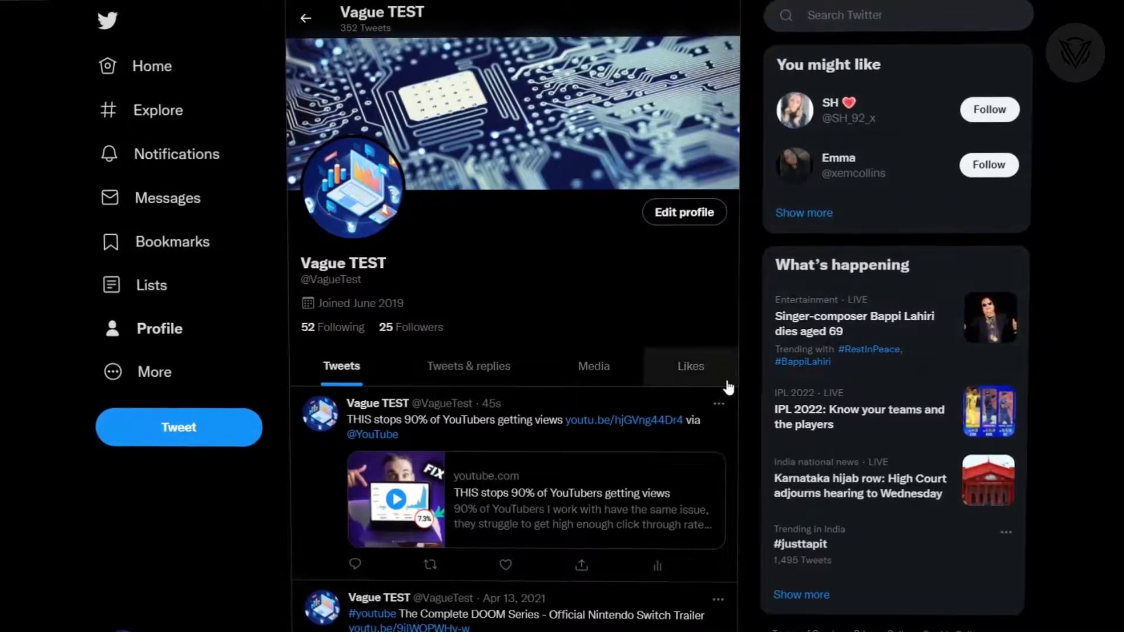
Delete the latest tweet, the one sharing the video about YouTubers getting views.
{"action": "left_click", "coordinate": [718, 404]}
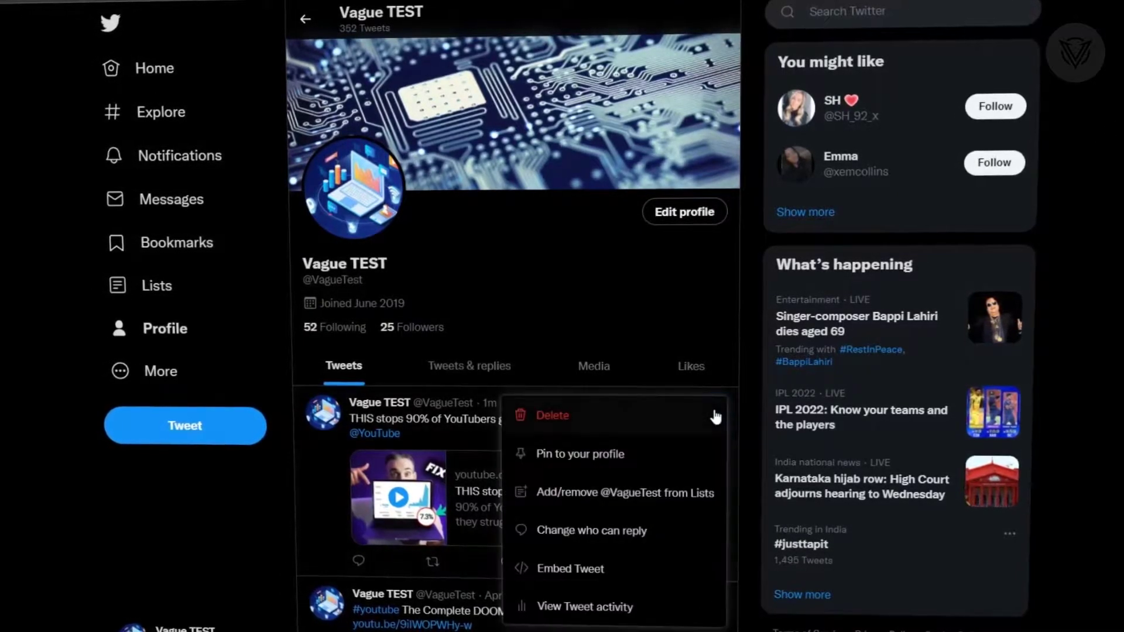
{"action": "left_click", "coordinate": [614, 415]}
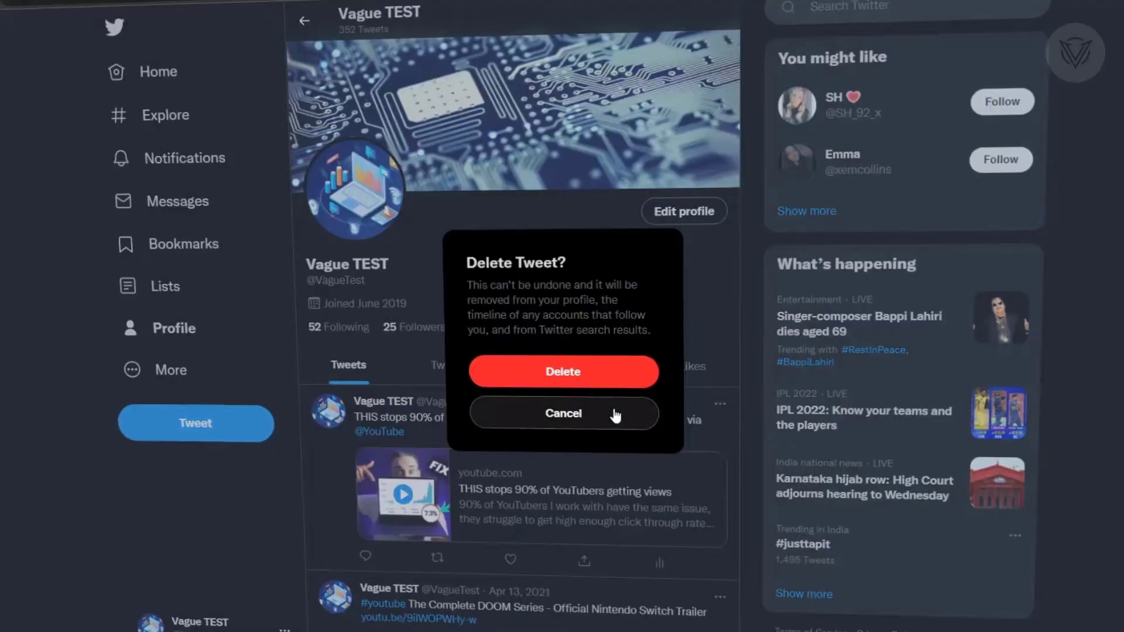
{"action": "left_click", "coordinate": [580, 379]}
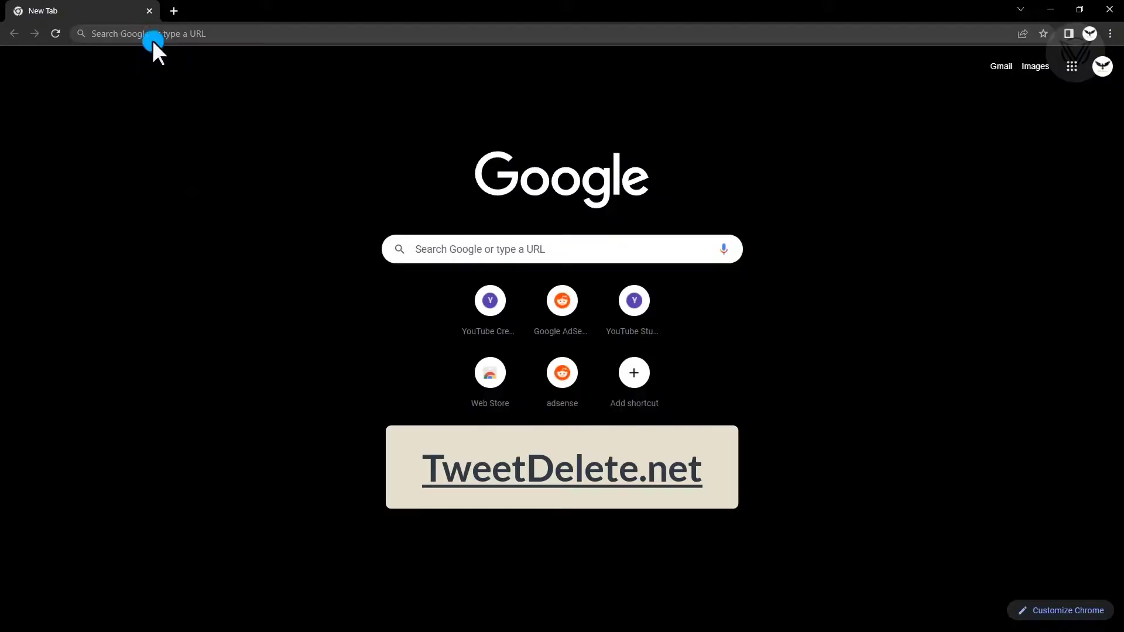
Load tweetdelete.net in the new tab and switch the browser to fullscreen.
{"action": "left_click", "coordinate": [151, 34]}
{"action": "type", "text": "tw"}
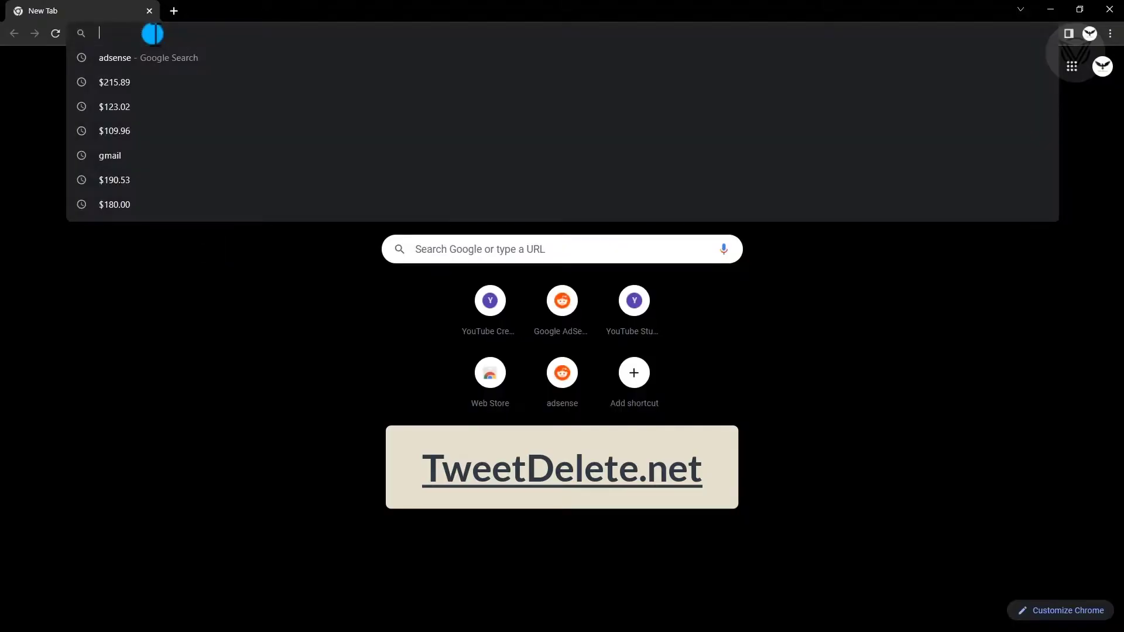
{"action": "type", "text": "eetdelete.n"}
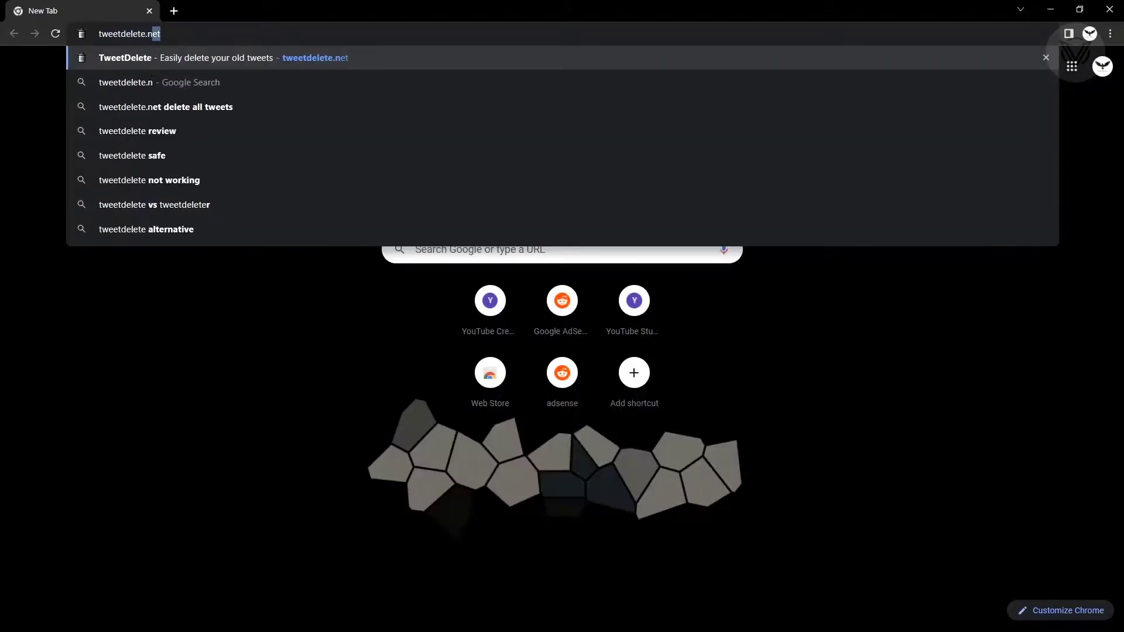
{"action": "key", "text": "Return"}
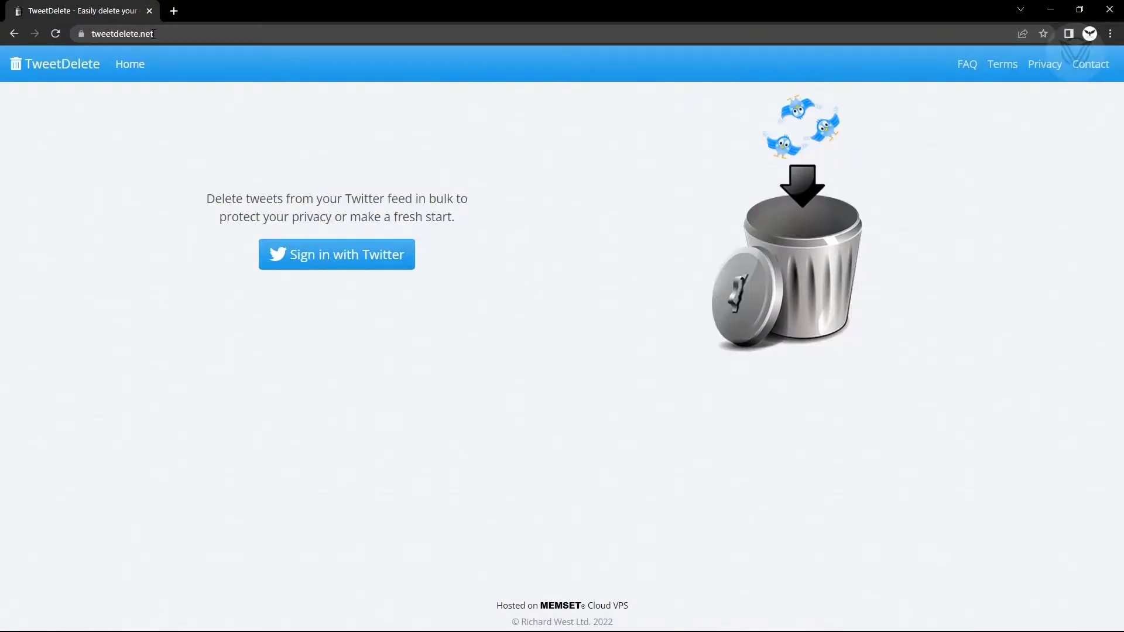
{"action": "key", "text": "F11"}
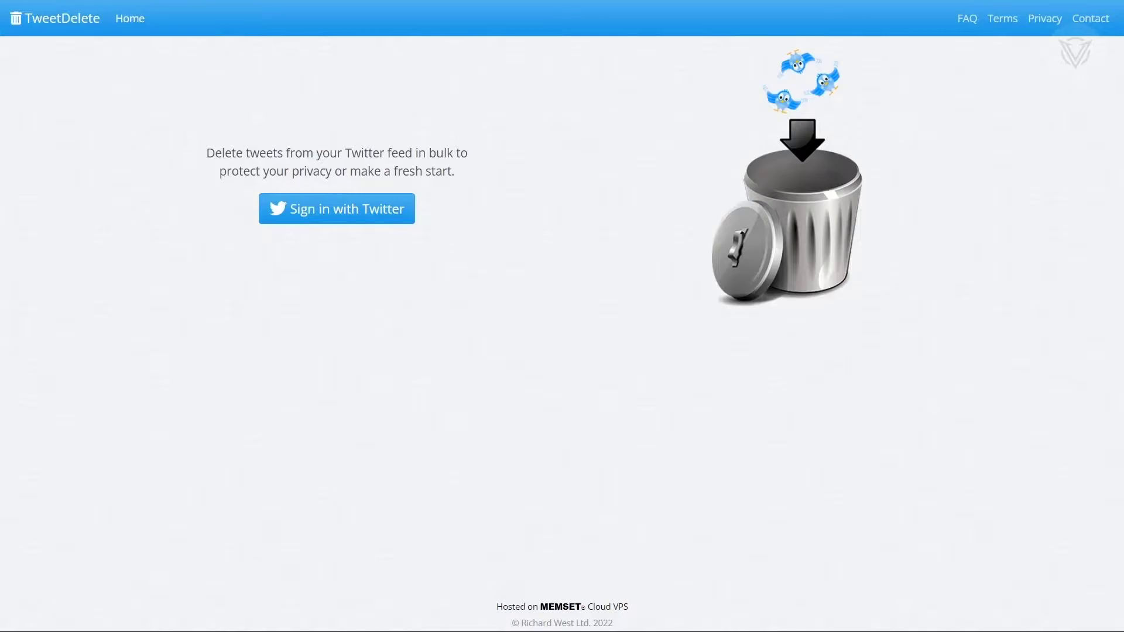
Sign in to TweetDelete with the Twitter account and authorize the app.
{"action": "left_click", "coordinate": [375, 222]}
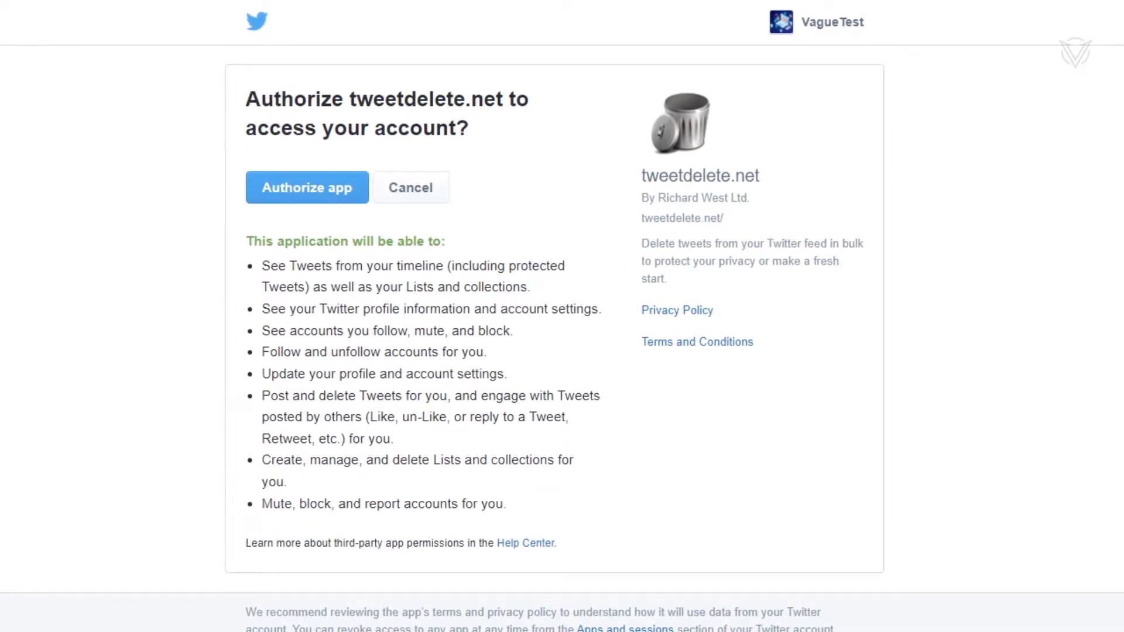
{"action": "left_click", "coordinate": [306, 188]}
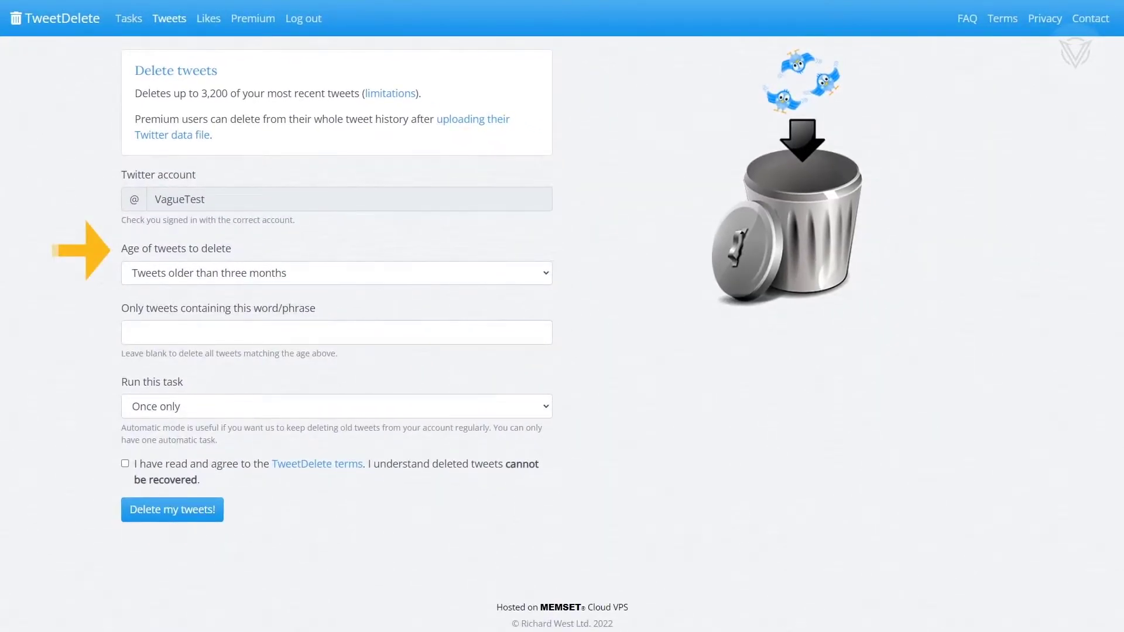
Set age to 'All my tweets', leave the phrase filter empty, keep 'Once only', and accept the terms.
{"action": "double_click", "coordinate": [179, 199]}
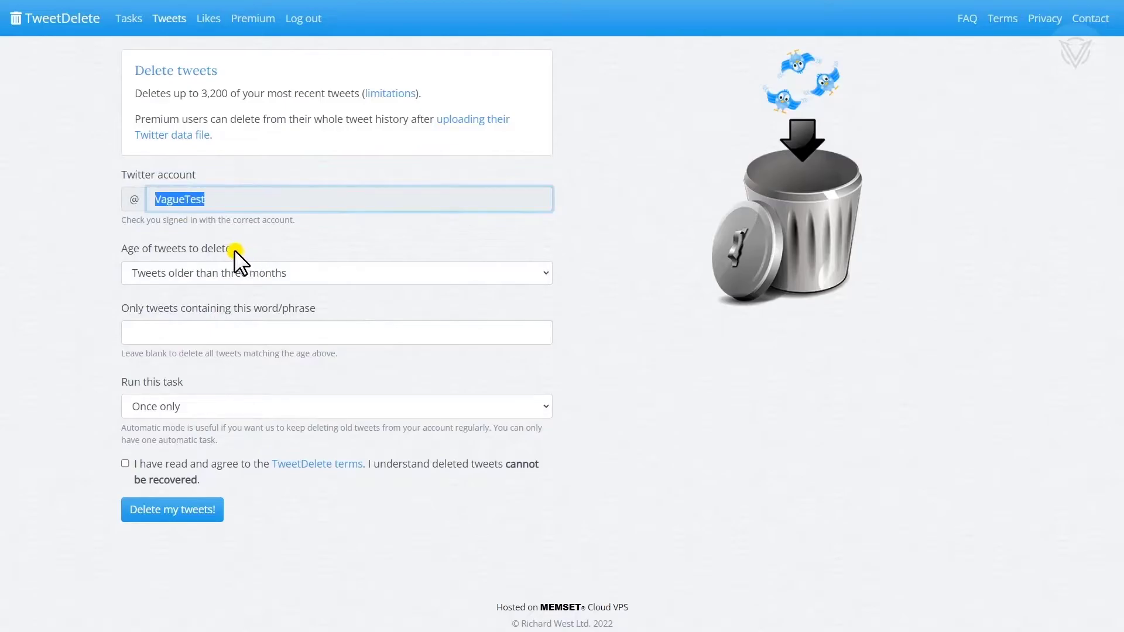
{"action": "left_click", "coordinate": [234, 249]}
{"action": "left_click", "coordinate": [272, 268]}
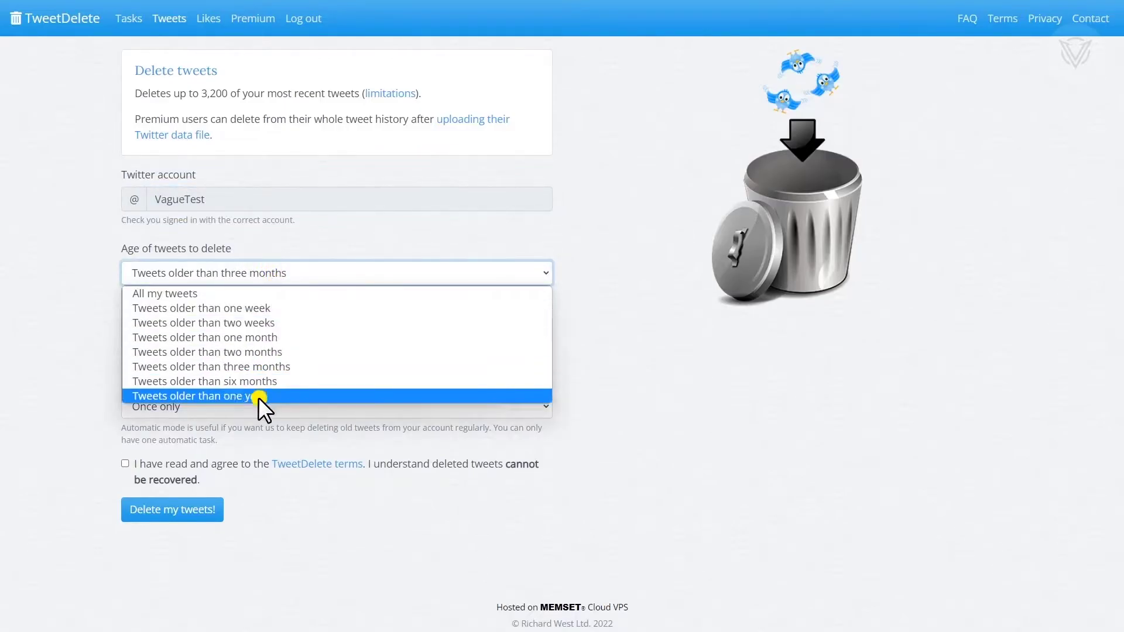
{"action": "left_click", "coordinate": [246, 294]}
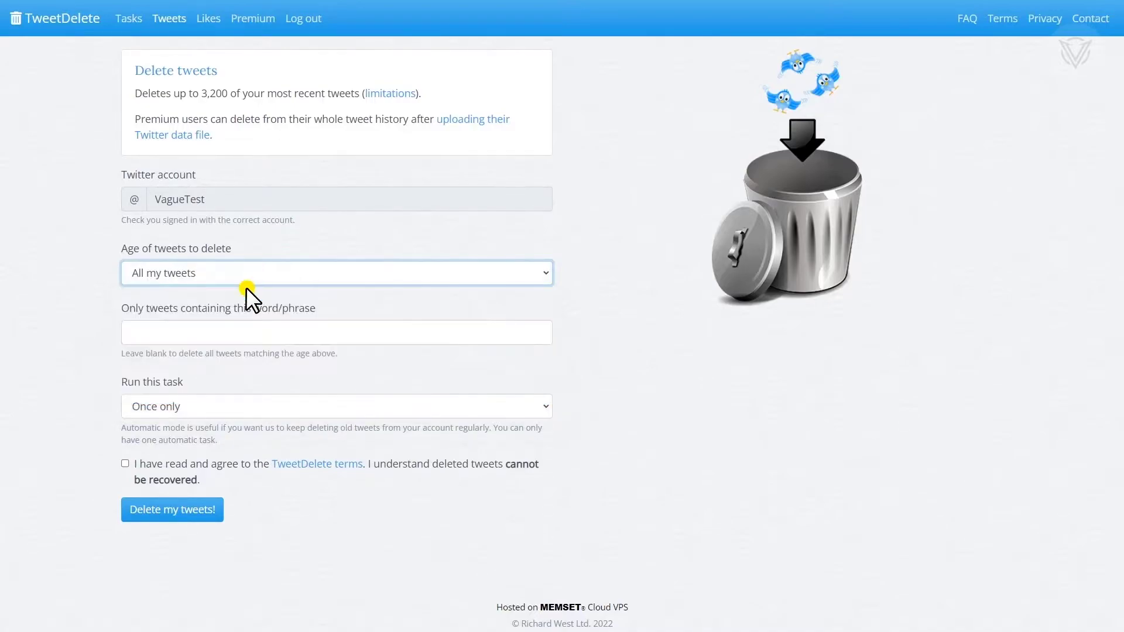
{"action": "left_click", "coordinate": [250, 335]}
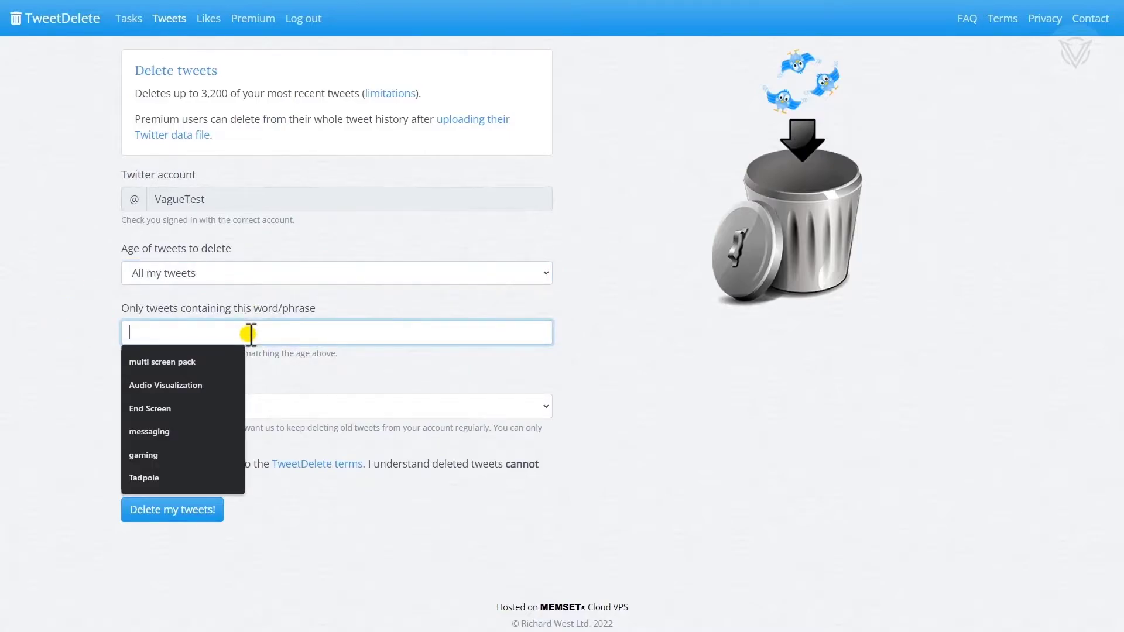
{"action": "left_click", "coordinate": [300, 370]}
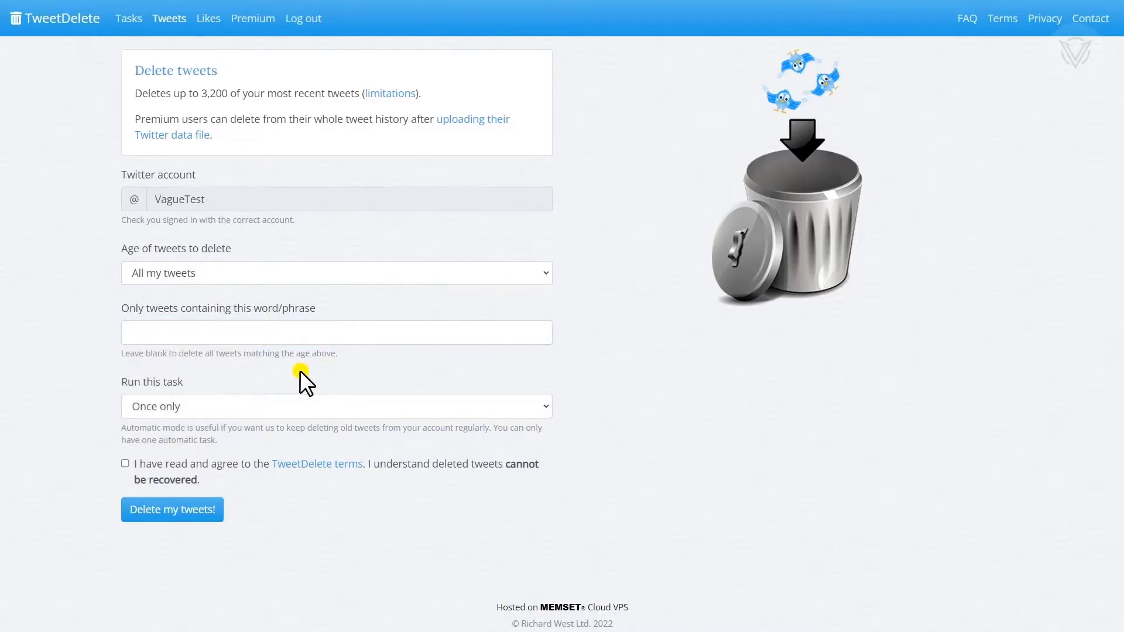
{"action": "left_click", "coordinate": [210, 410]}
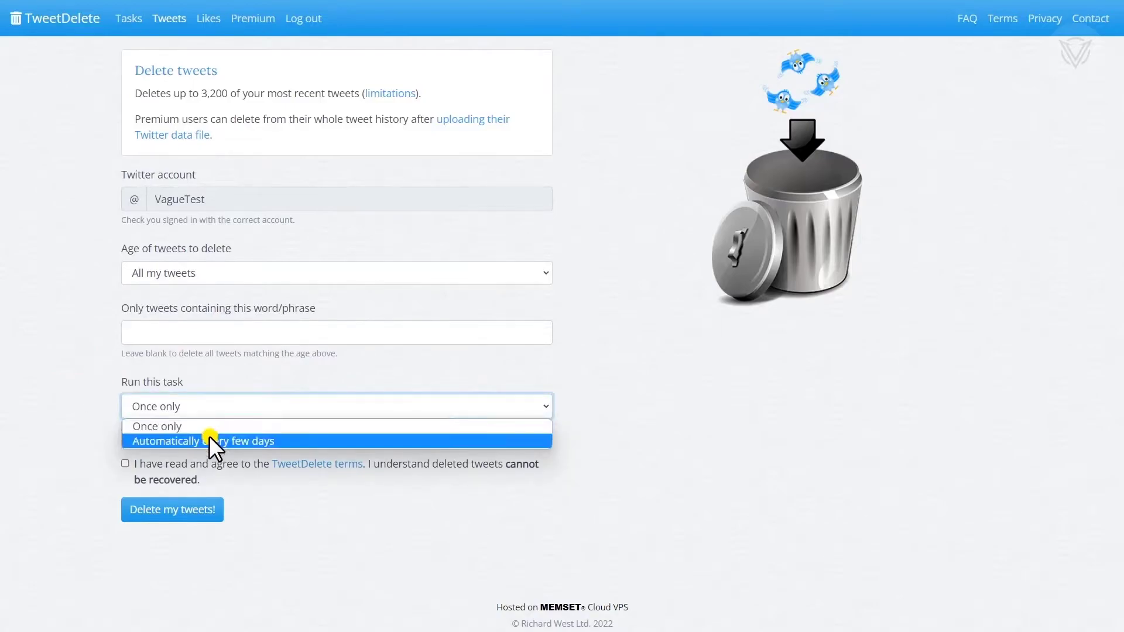
{"action": "left_click", "coordinate": [209, 429]}
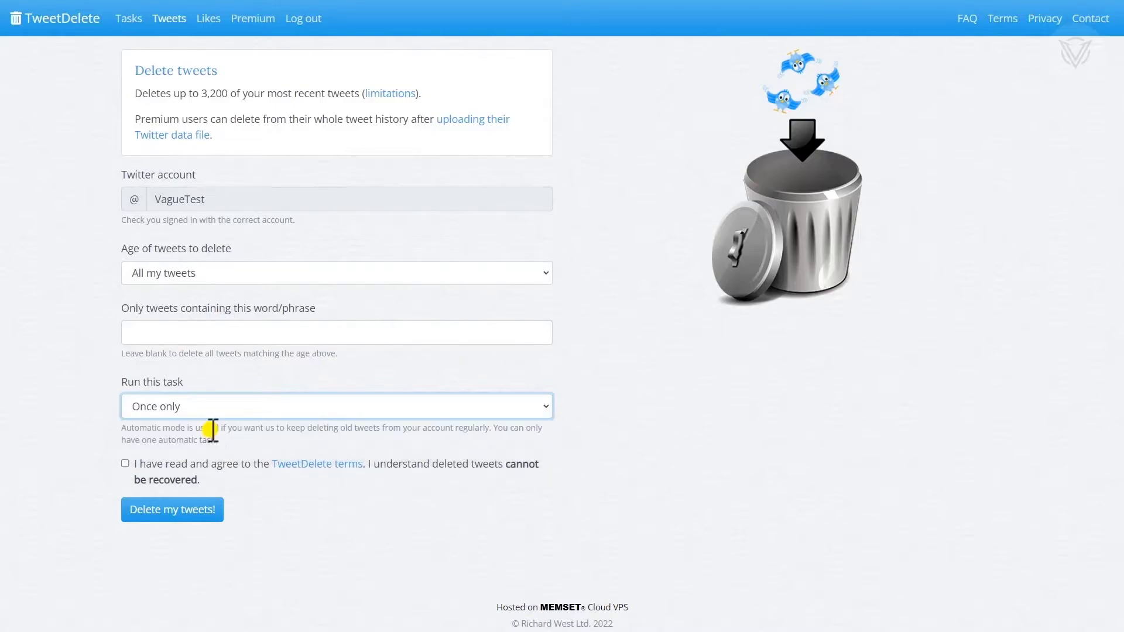
{"action": "left_click", "coordinate": [125, 462]}
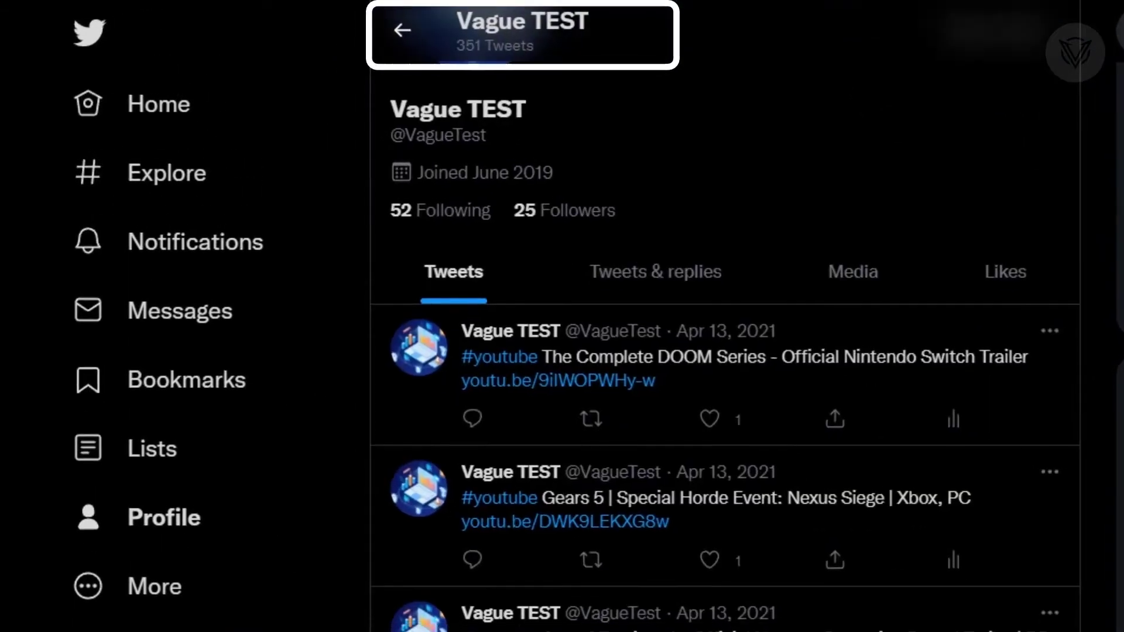
Run 'Delete my tweets!' again to remove the remaining 351 tweets.
{"action": "scroll", "coordinate": [725, 320], "scroll_direction": "down", "scroll_amount": 3}
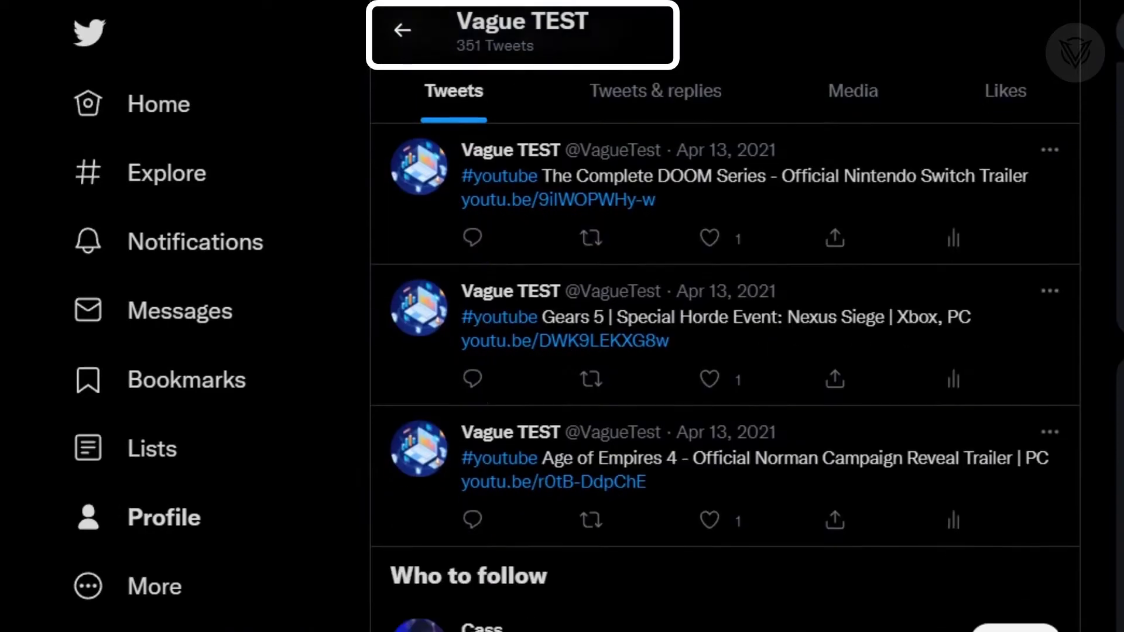
{"action": "scroll", "coordinate": [725, 319], "scroll_direction": "down", "scroll_amount": 5}
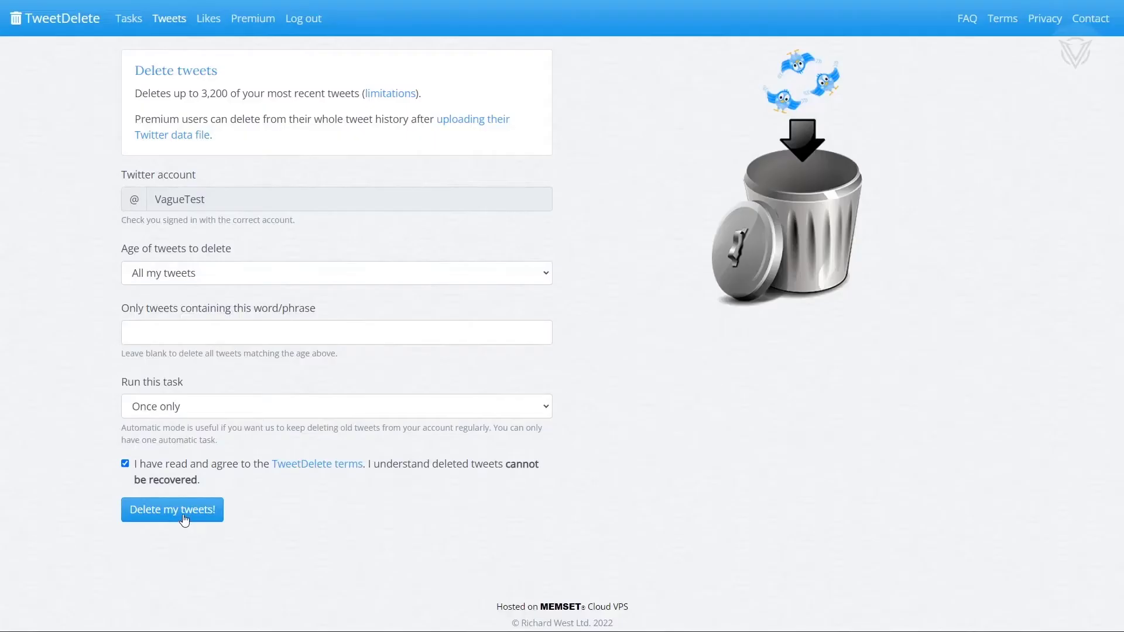
{"action": "left_click", "coordinate": [183, 516]}
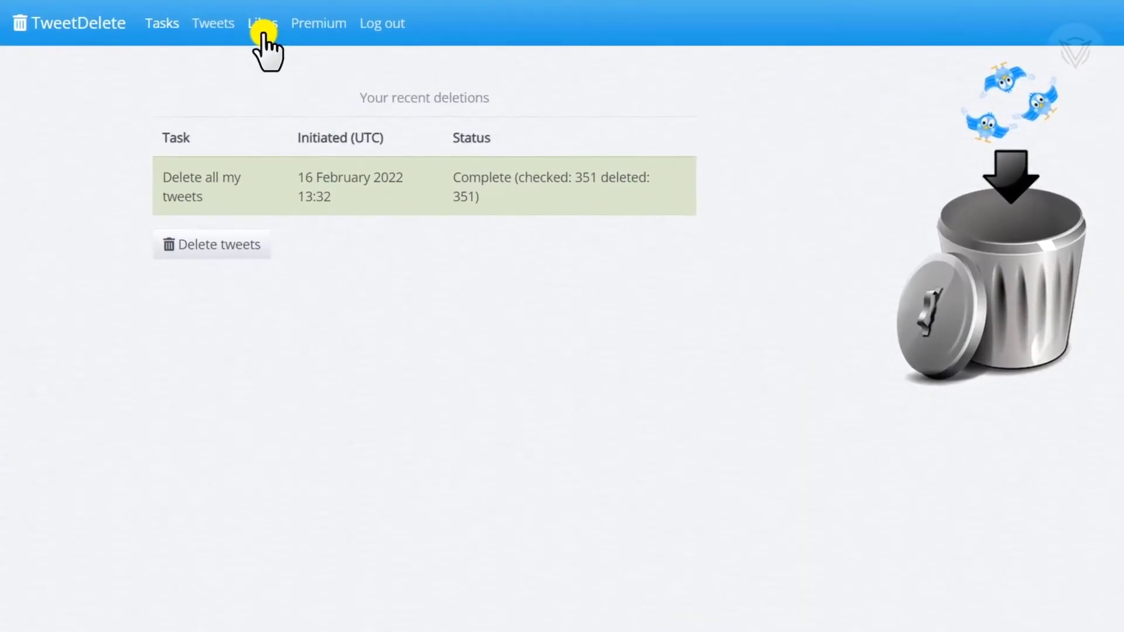
On the Likes page, choose 'All my likes', accept the terms, and start 'Delete my likes!'.
{"action": "left_click", "coordinate": [262, 26]}
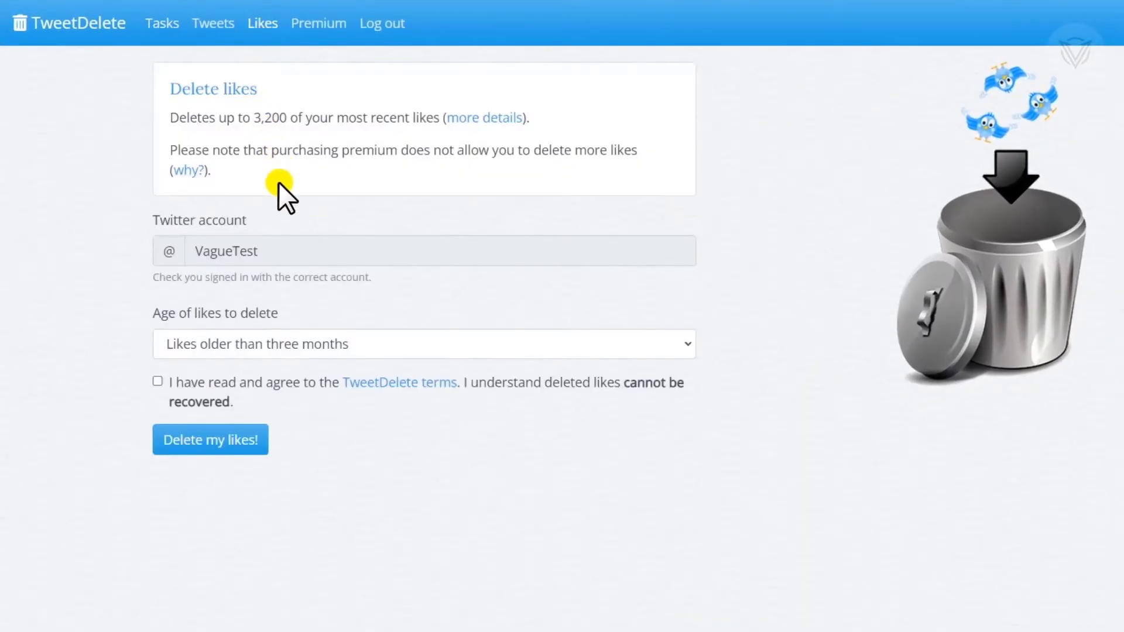
{"action": "left_click", "coordinate": [272, 346]}
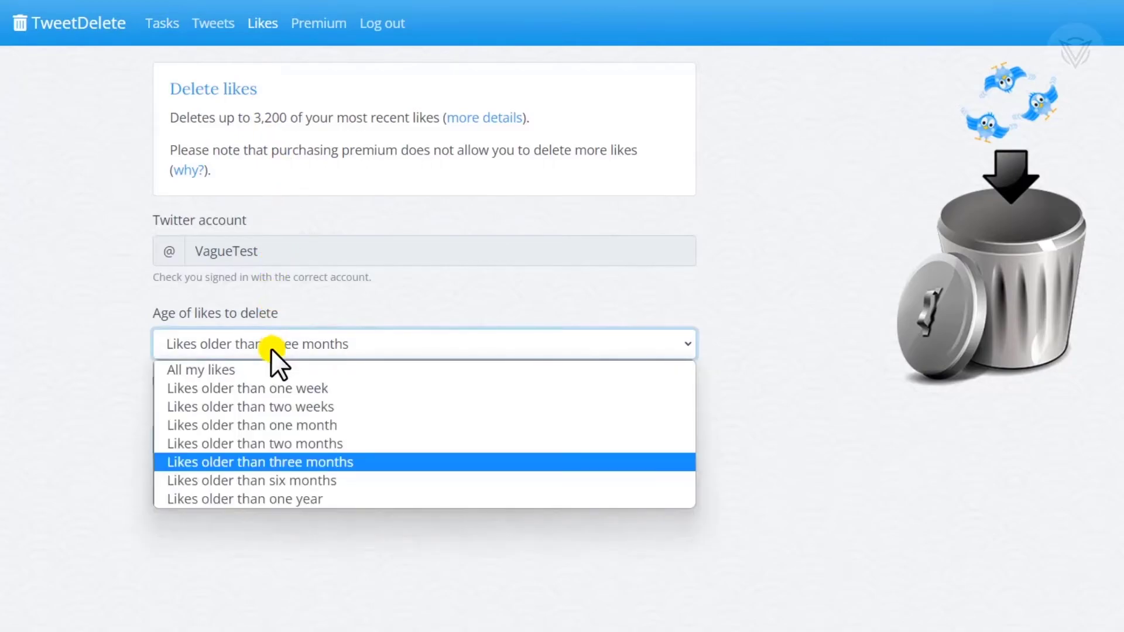
{"action": "left_click", "coordinate": [275, 369]}
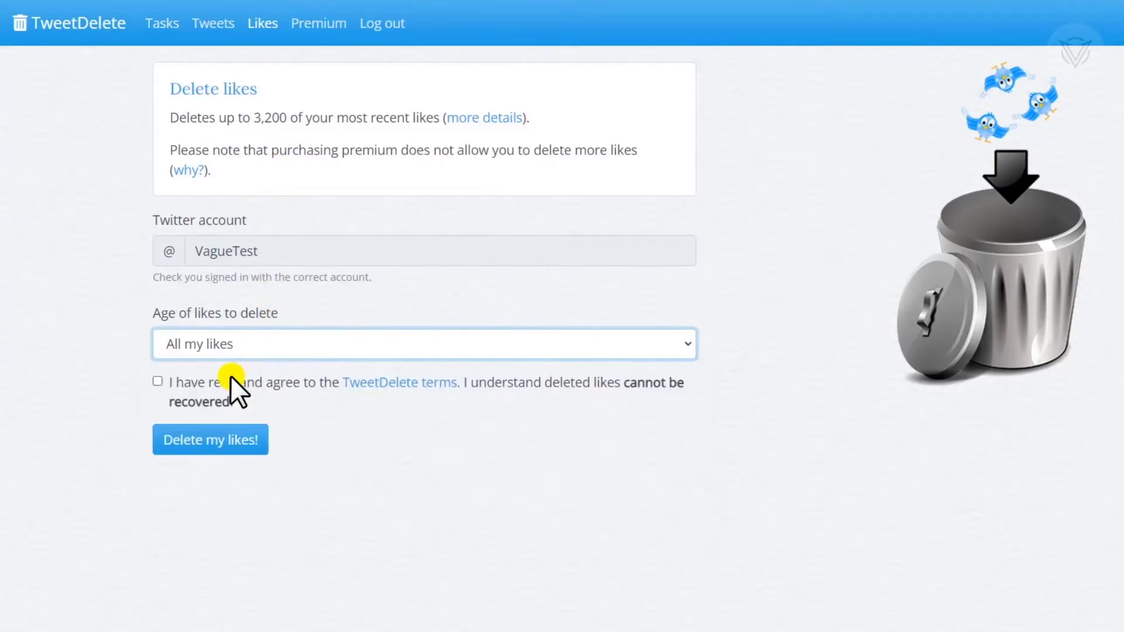
{"action": "left_click", "coordinate": [157, 382]}
{"action": "left_click", "coordinate": [218, 445]}
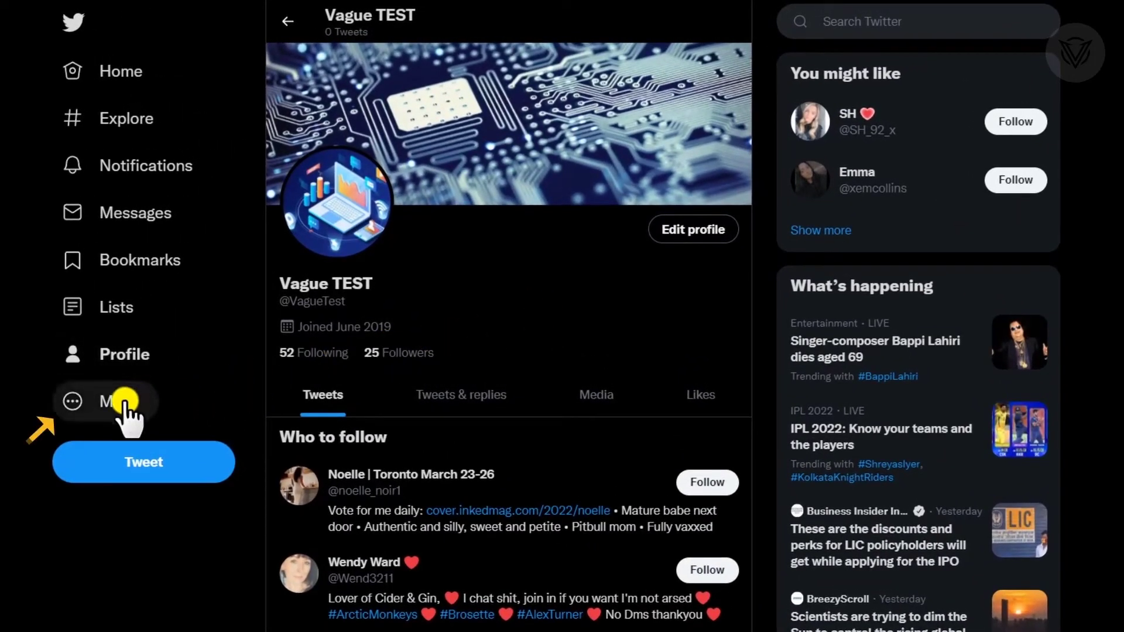
Revoke tweetdelete.net's permissions under Security and account access > Apps and sessions > Connected apps.
{"action": "left_click", "coordinate": [120, 402]}
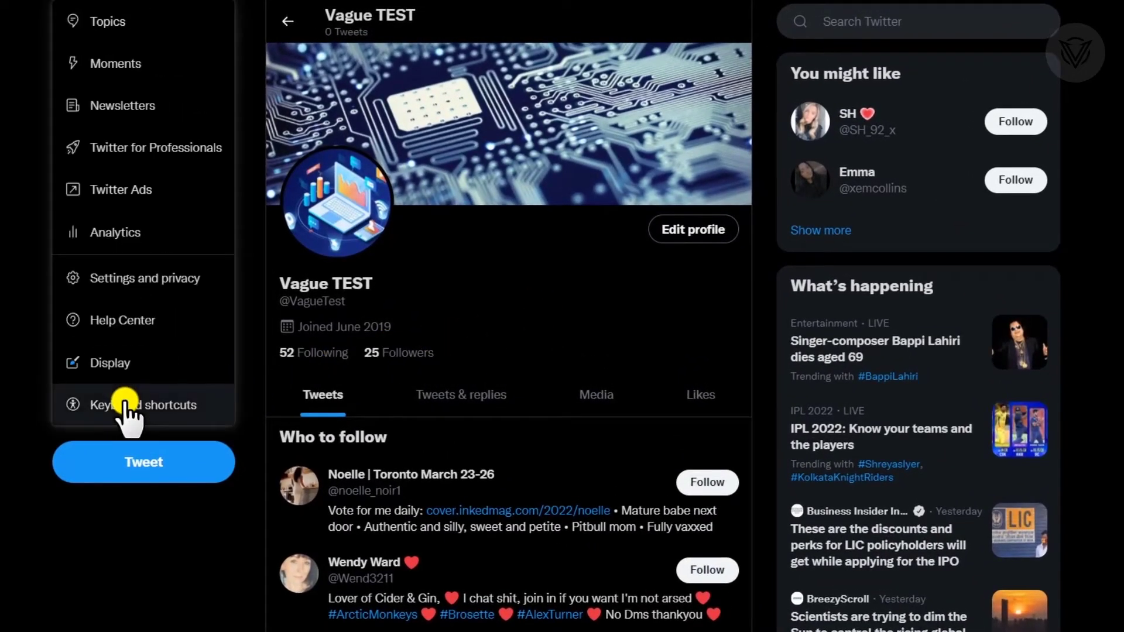
{"action": "left_click", "coordinate": [134, 278]}
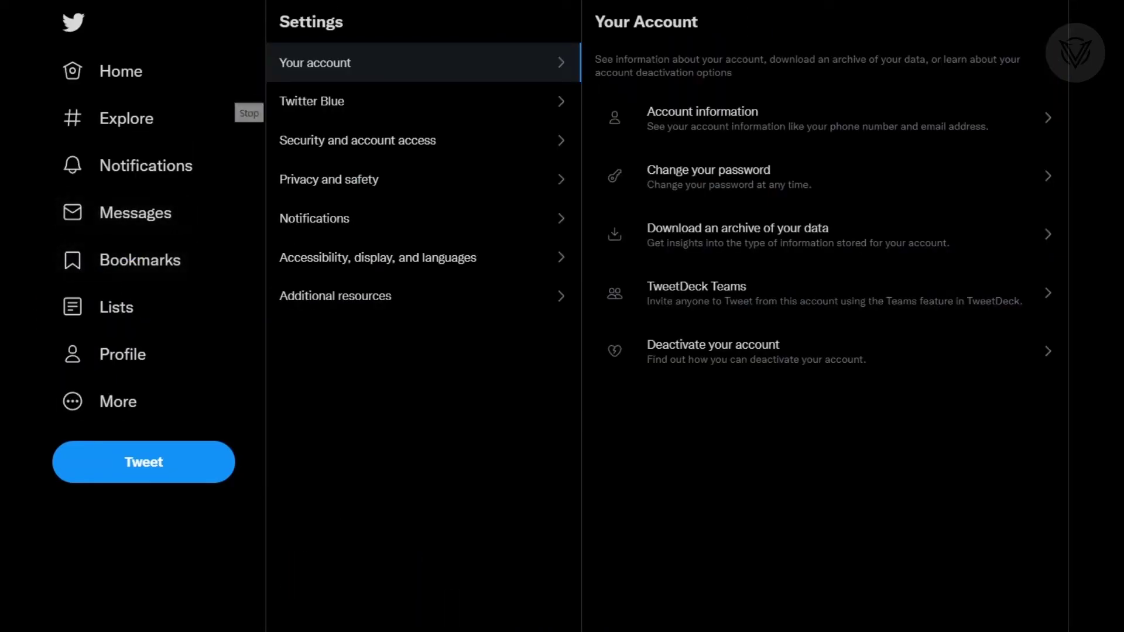
{"action": "left_click", "coordinate": [414, 148]}
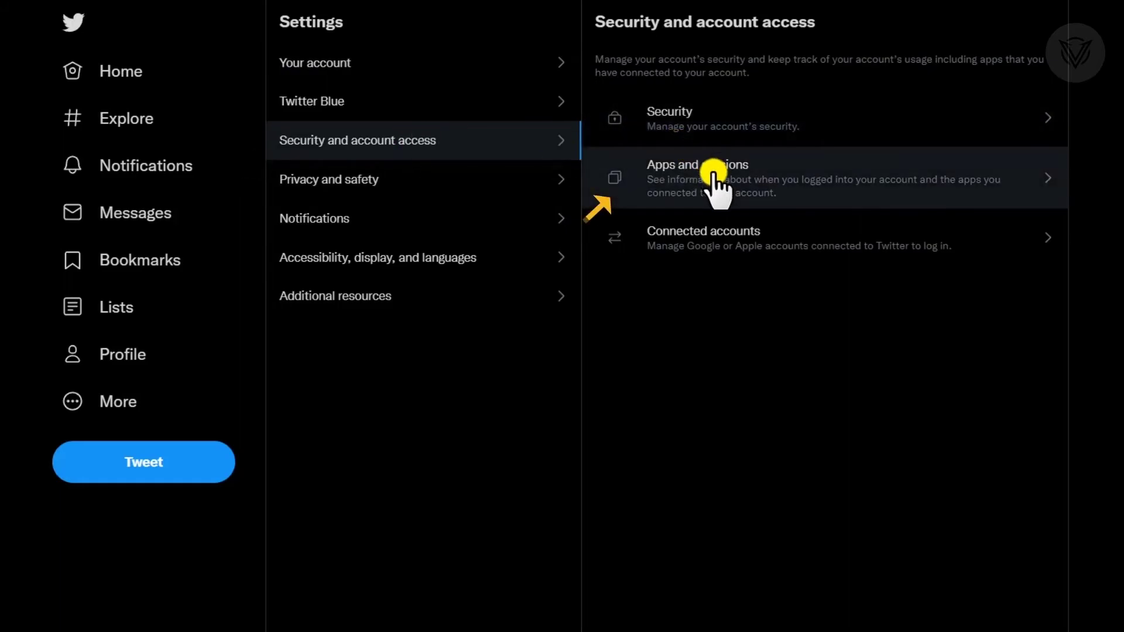
{"action": "left_click", "coordinate": [714, 174]}
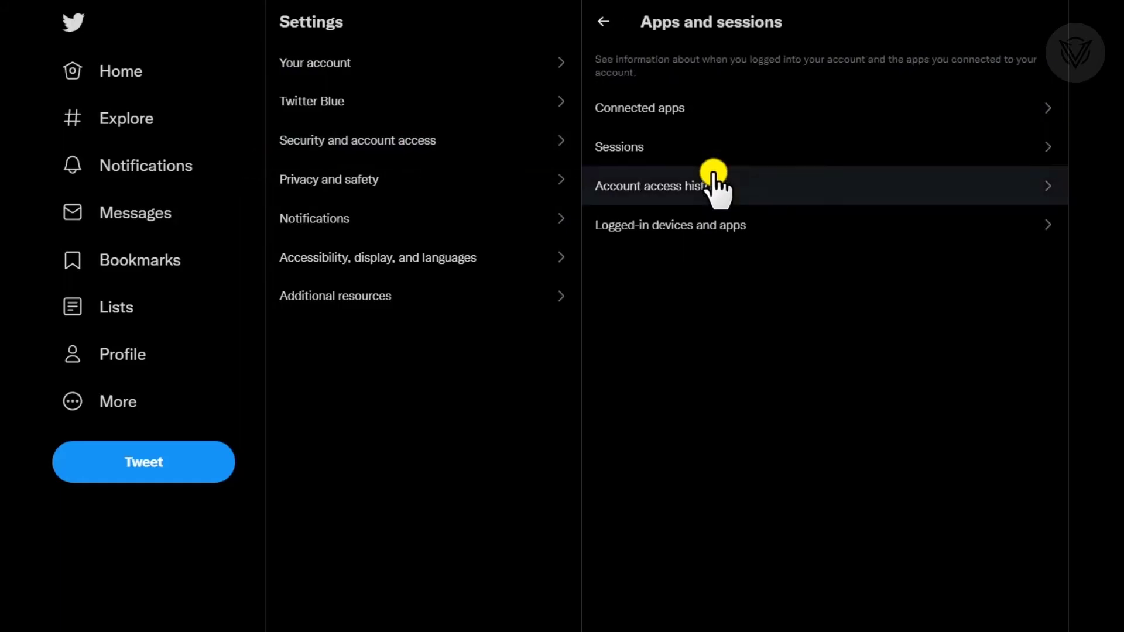
{"action": "left_click", "coordinate": [737, 117]}
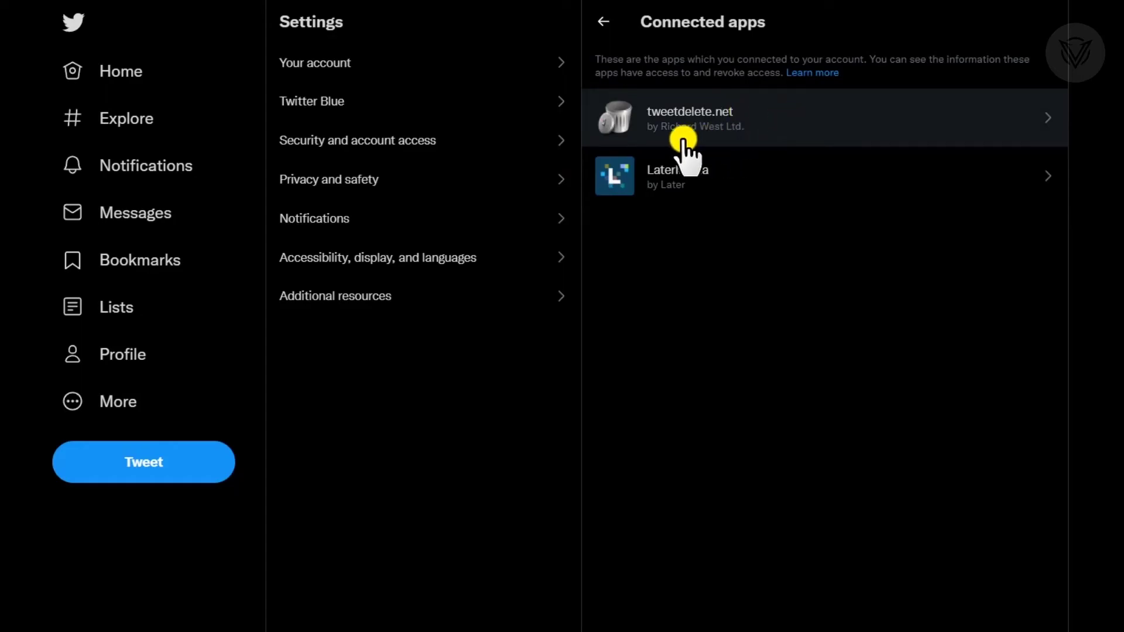
{"action": "left_click", "coordinate": [862, 133]}
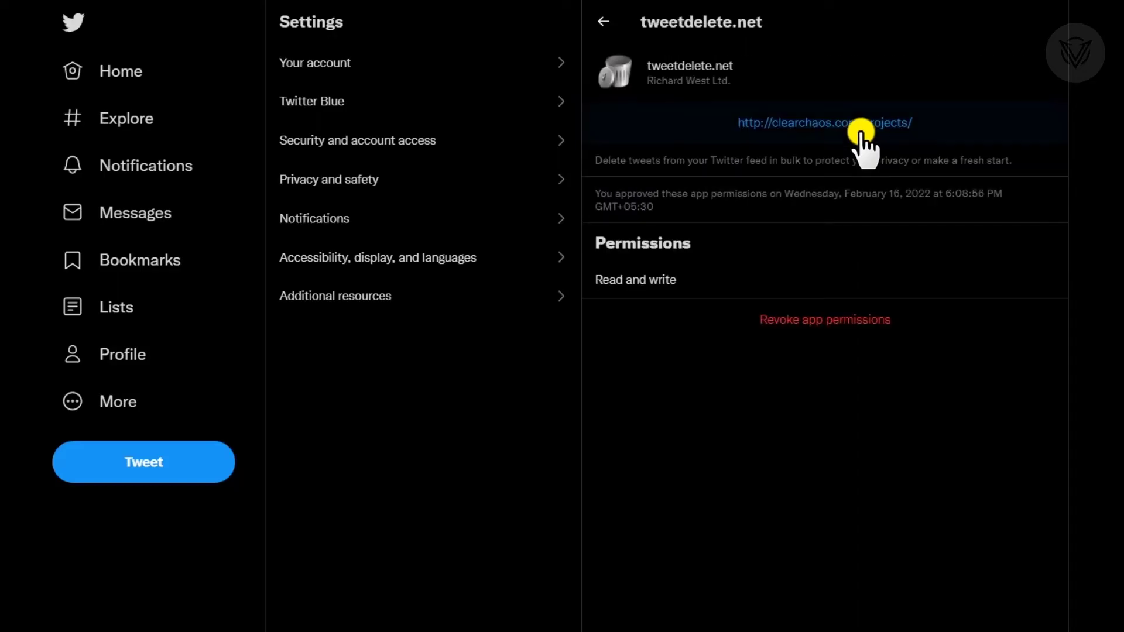
{"action": "left_click", "coordinate": [830, 321]}
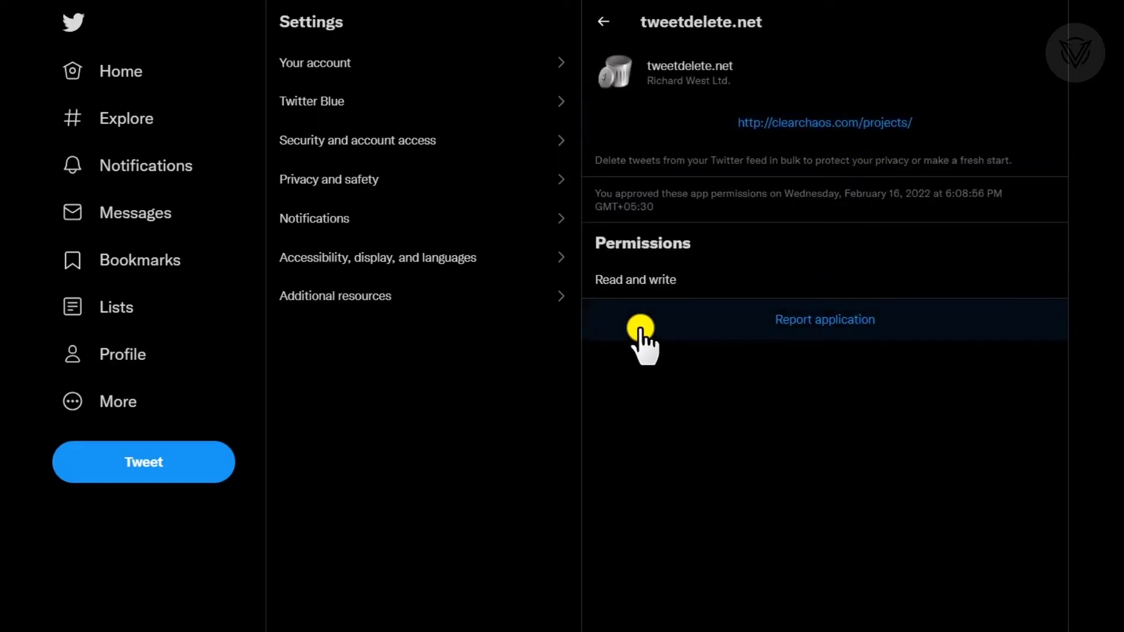
Go back to the profile page to confirm it shows 0 Tweets.
{"action": "left_click", "coordinate": [156, 355]}
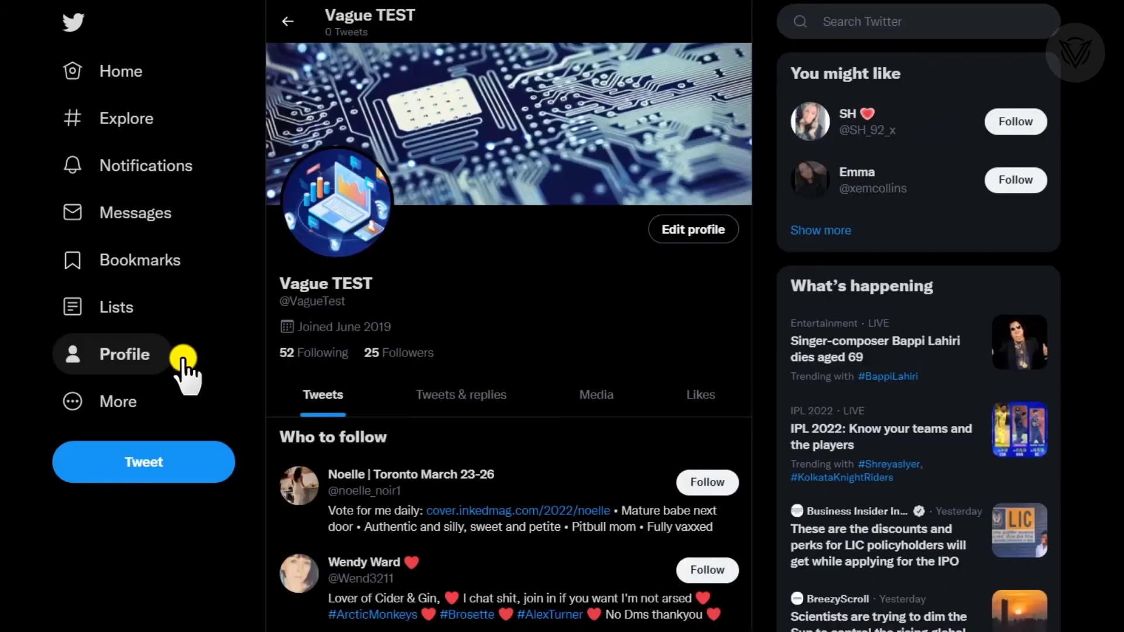